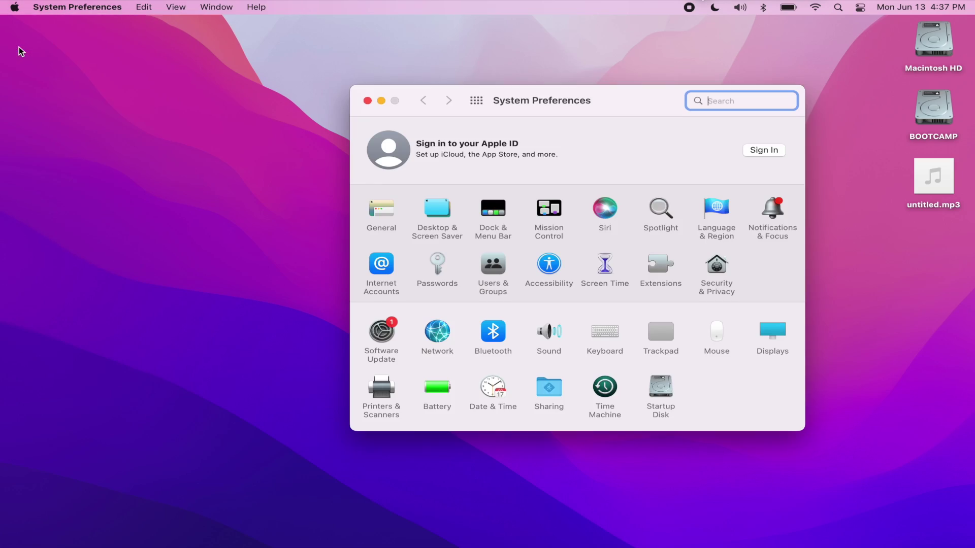
- Choose USB PnP Audio Device as the input in the Sound preferences
click(550, 335)
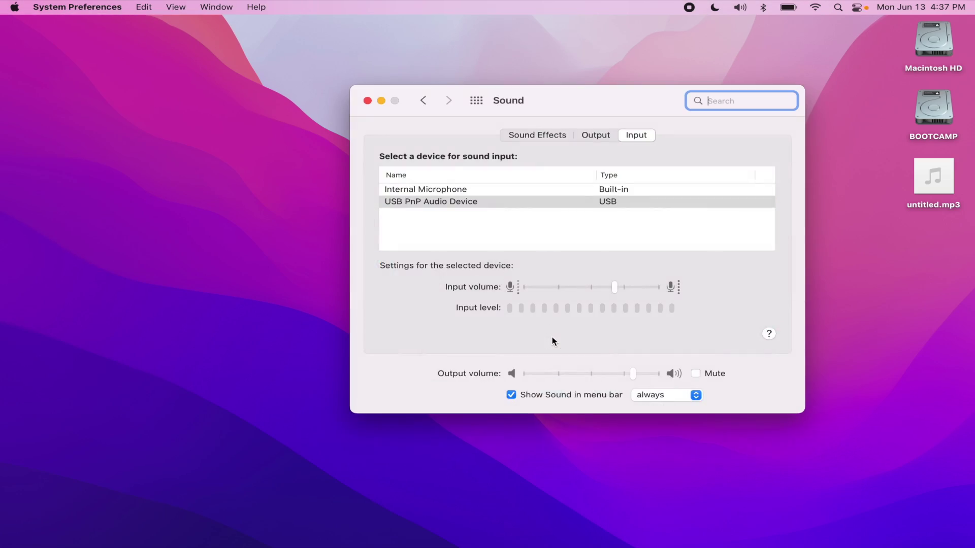
click(515, 201)
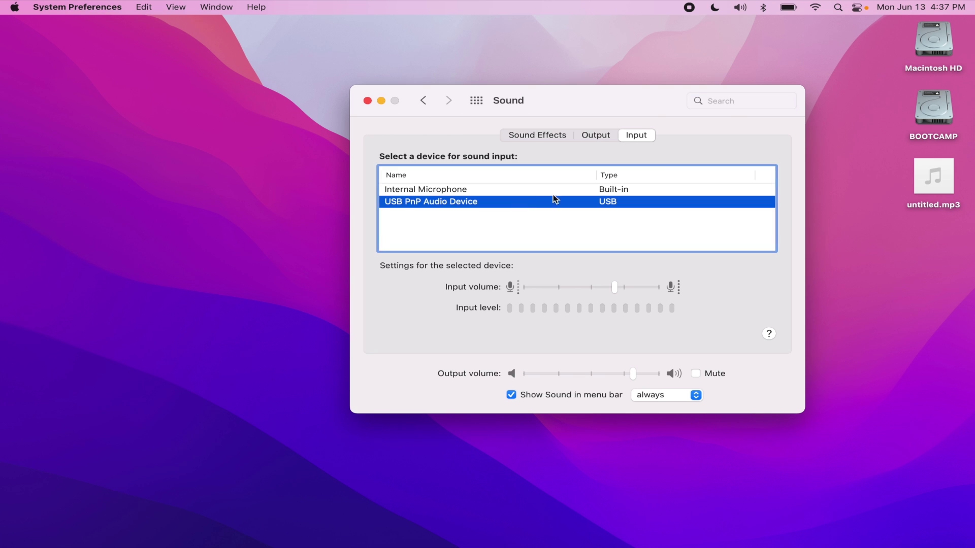
click(598, 136)
click(631, 135)
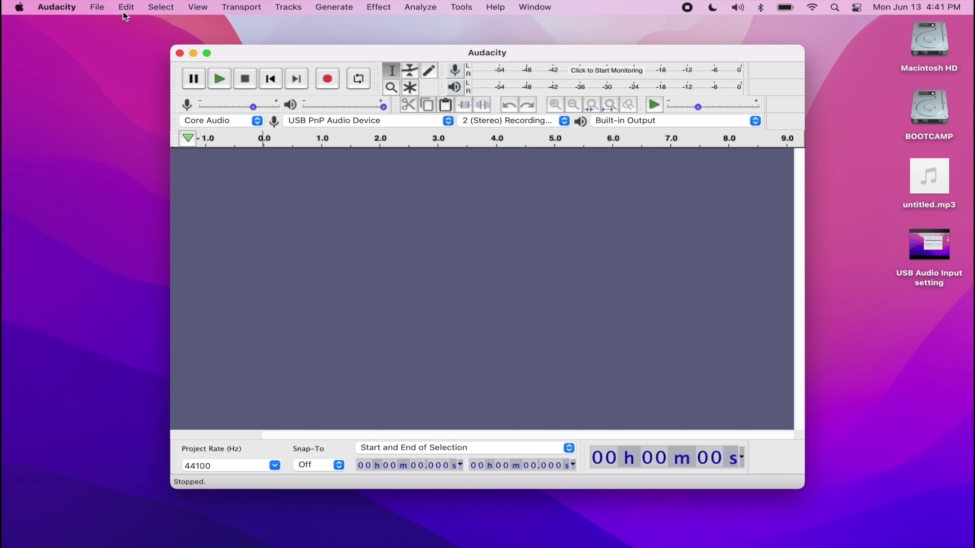
- Save the empty Audacity project as 'Test' using Save Project As
click(98, 7)
mouse_move(111, 55)
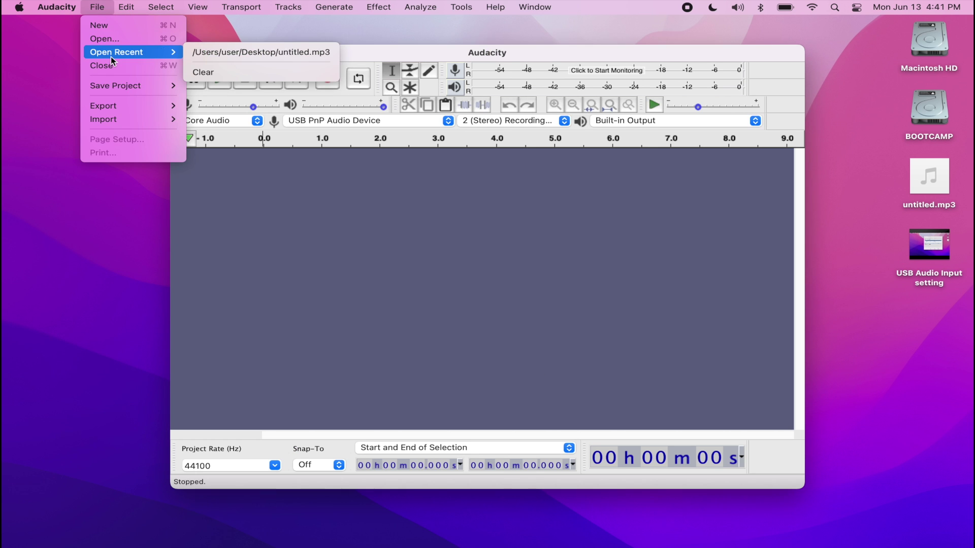
mouse_move(152, 85)
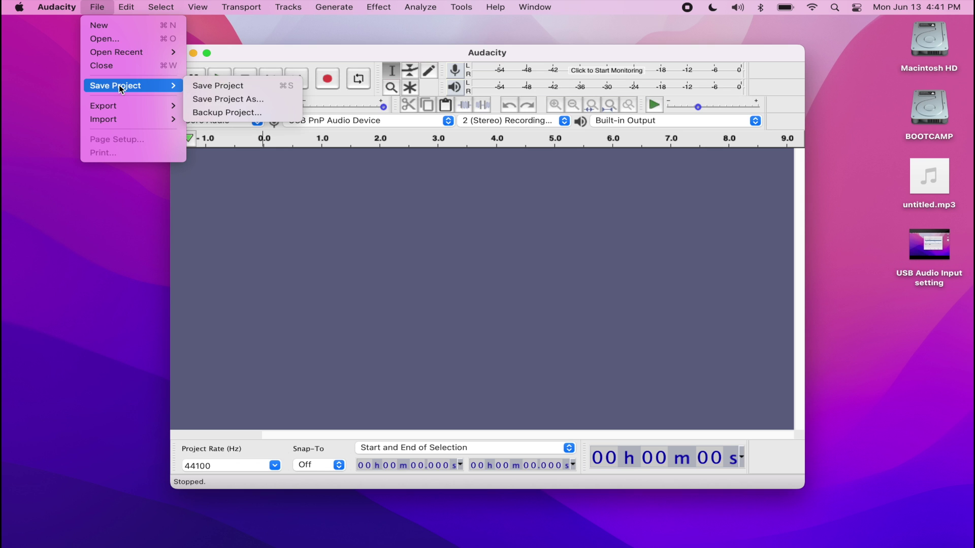
click(217, 100)
click(557, 307)
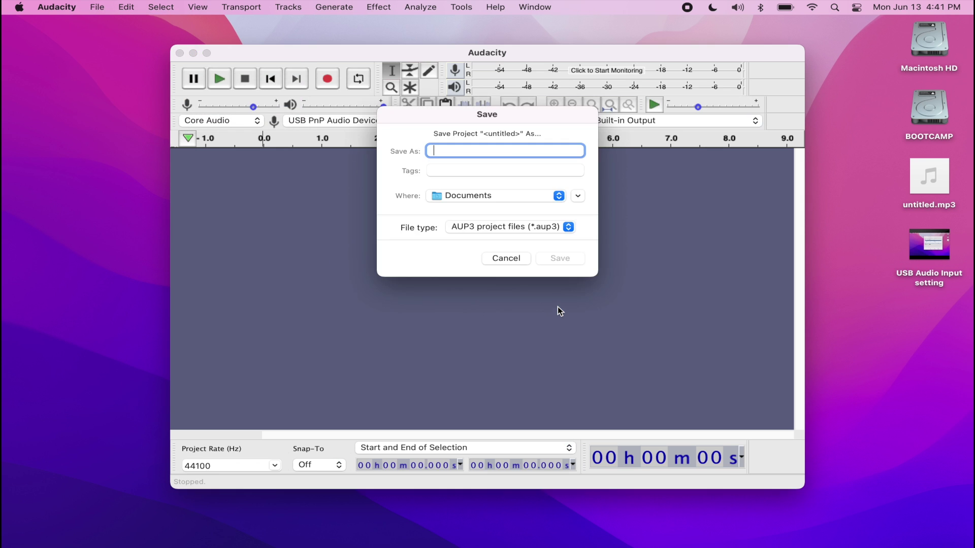
text(Test)
key(Return)
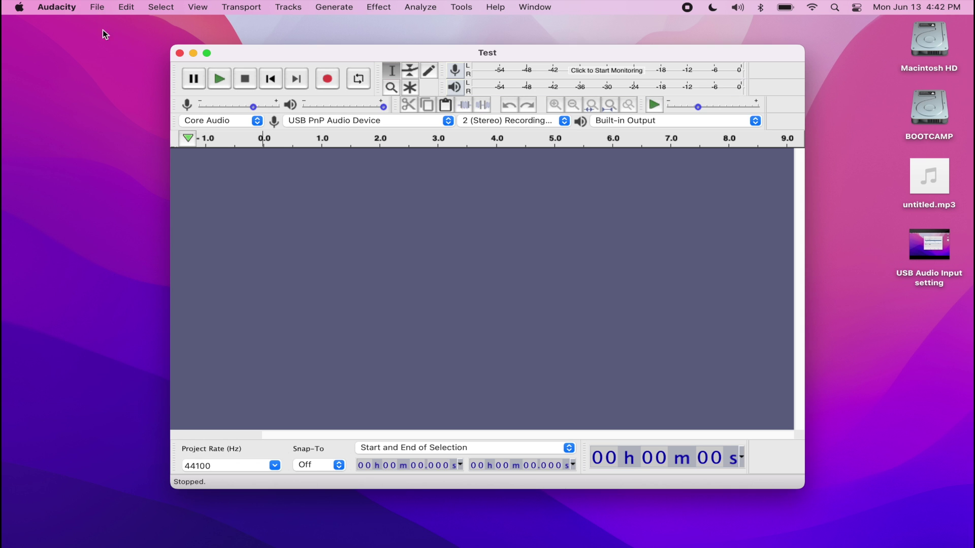
click(69, 10)
click(72, 43)
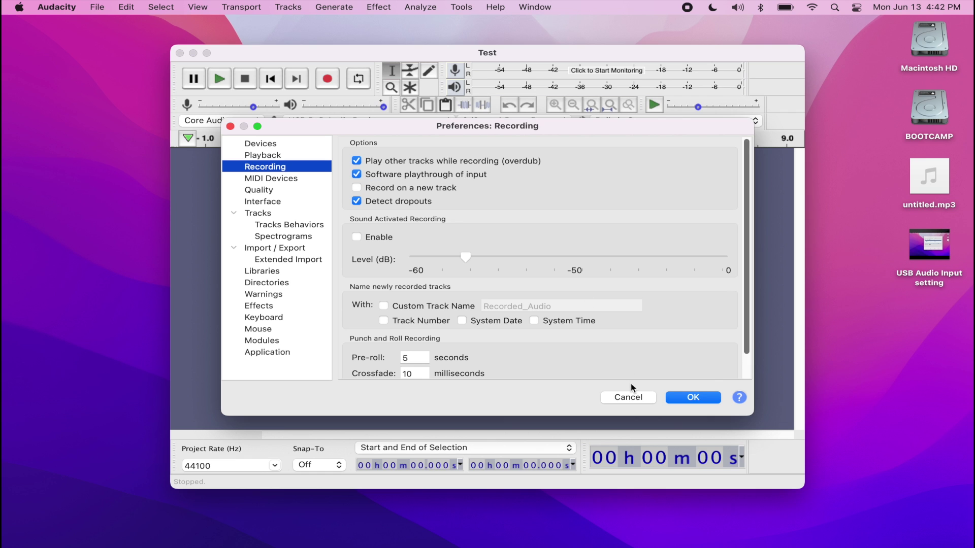
click(693, 399)
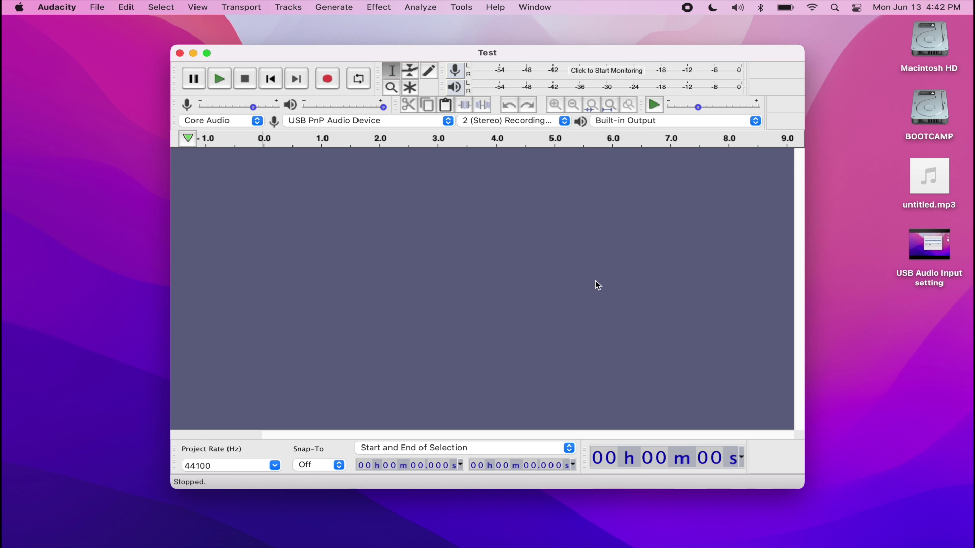
- Record about 1:23 of the cassette playback from the USB device into Audio Track #1
click(331, 80)
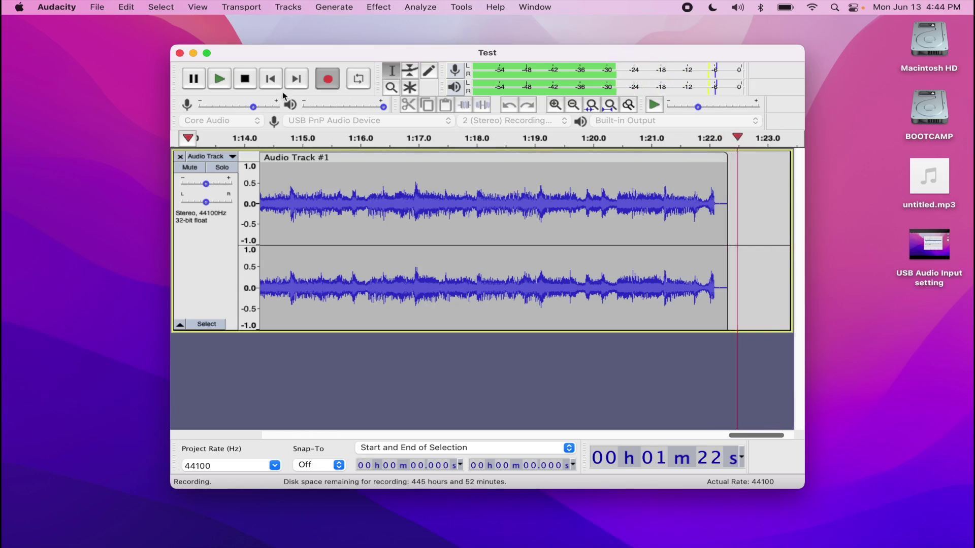
click(249, 85)
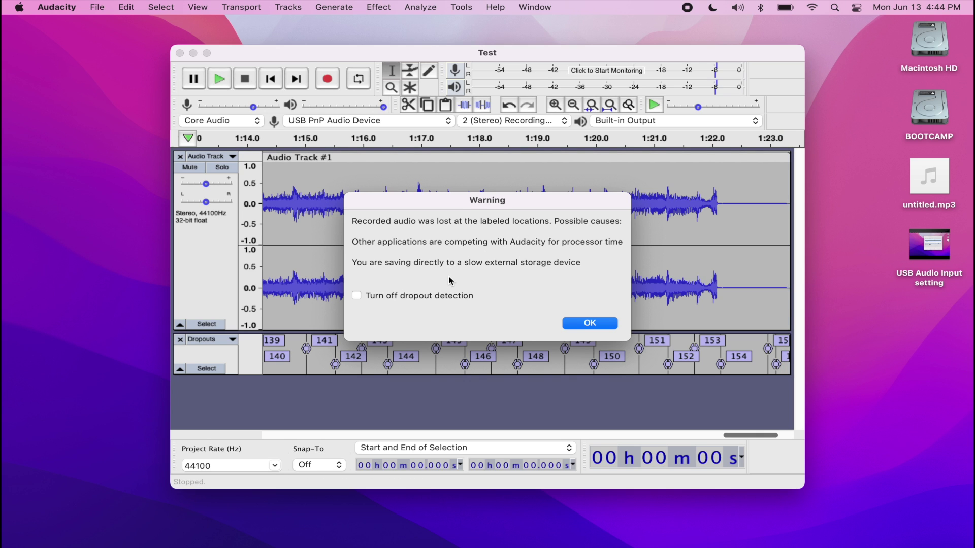
- Dismiss the lost-audio warning and save the Test project with the new recording
click(583, 325)
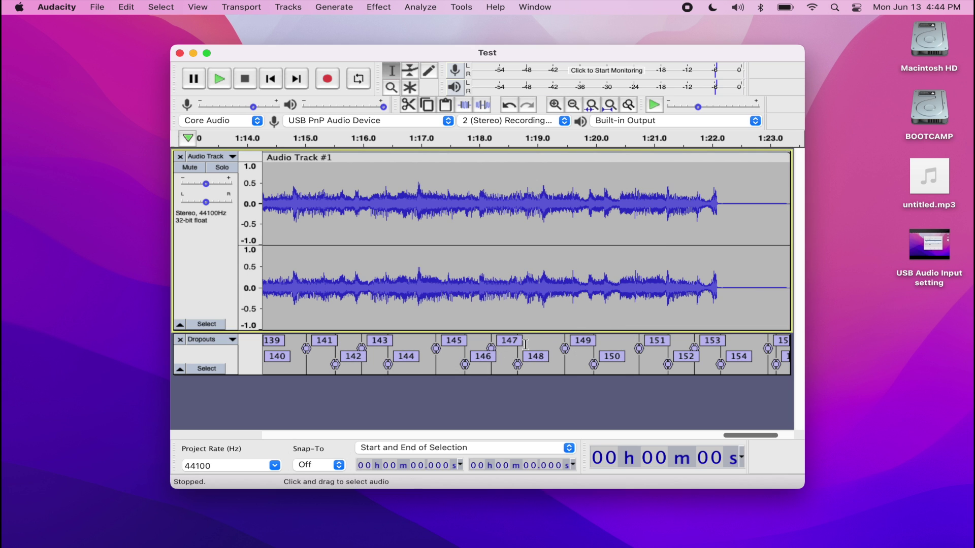
click(563, 355)
click(97, 7)
mouse_move(120, 83)
click(206, 84)
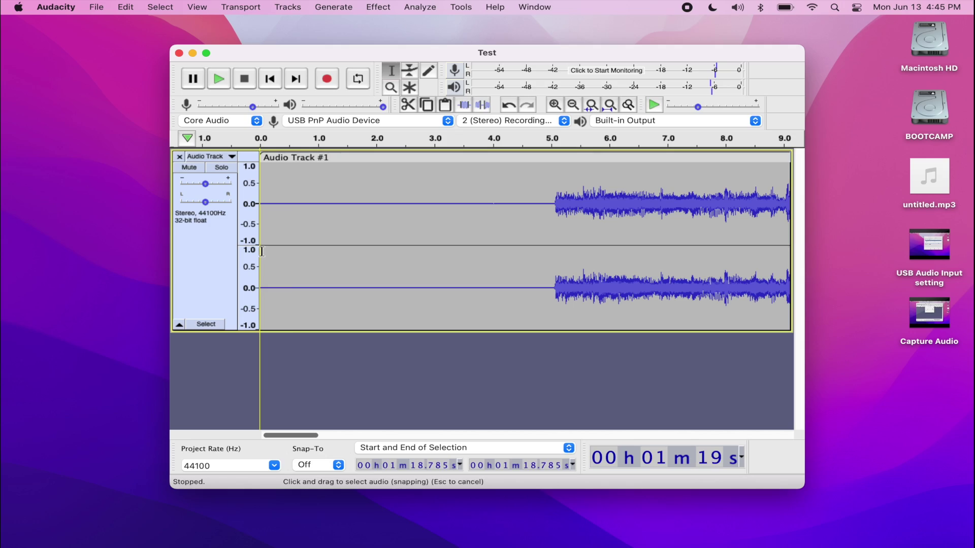
- Delete the silent lead-in so Audio Track #1 starts with the cassette audio
drag(342, 248, 545, 224)
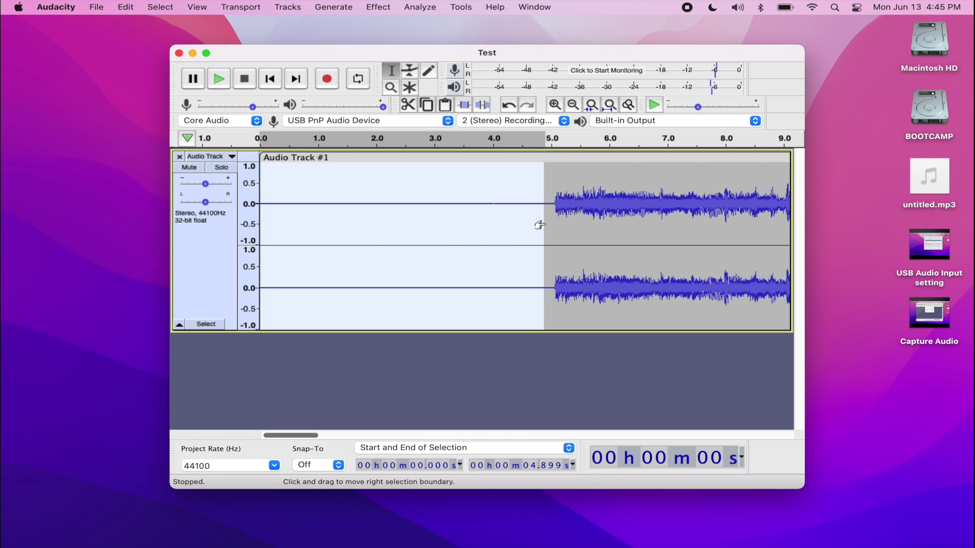
key(Delete)
scroll(545, 224, right, 15)
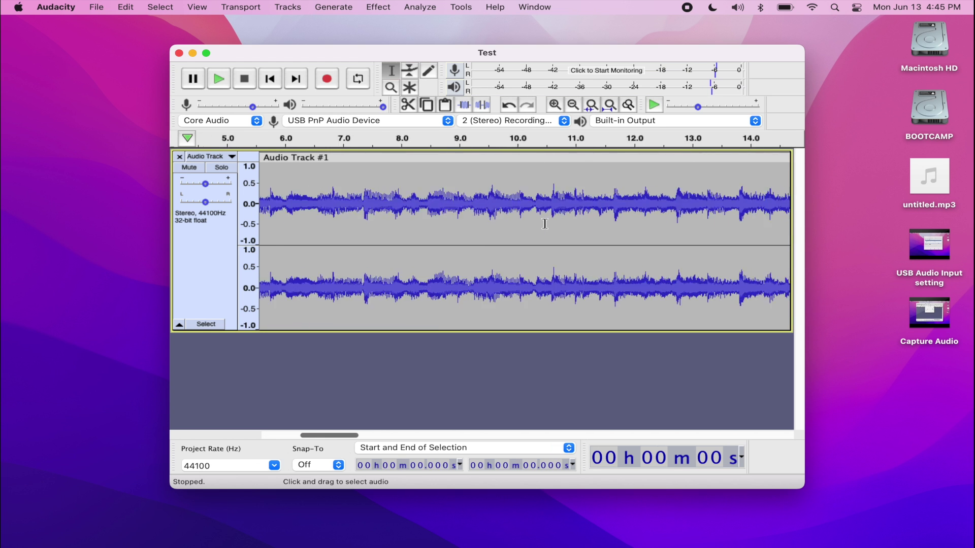
scroll(544, 224, right, 5)
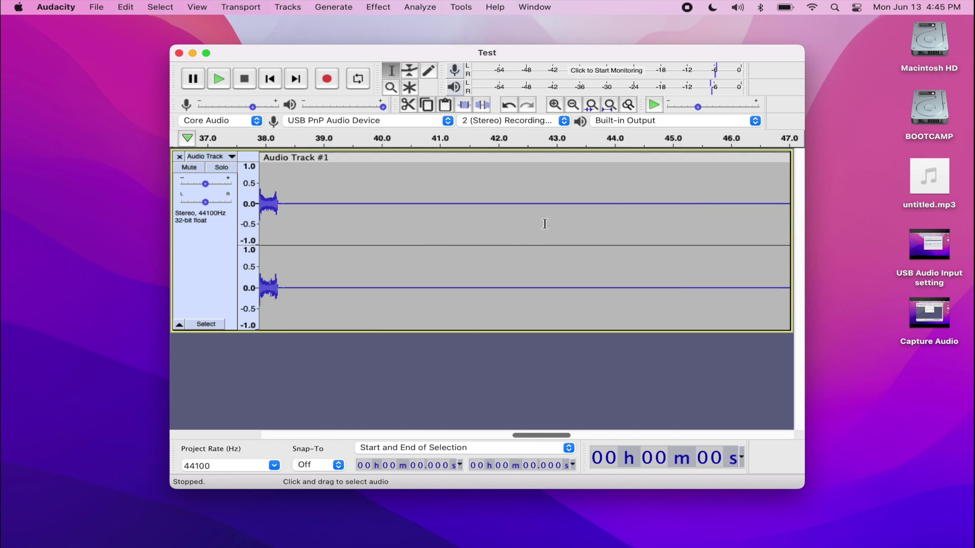
drag(376, 204, 719, 197)
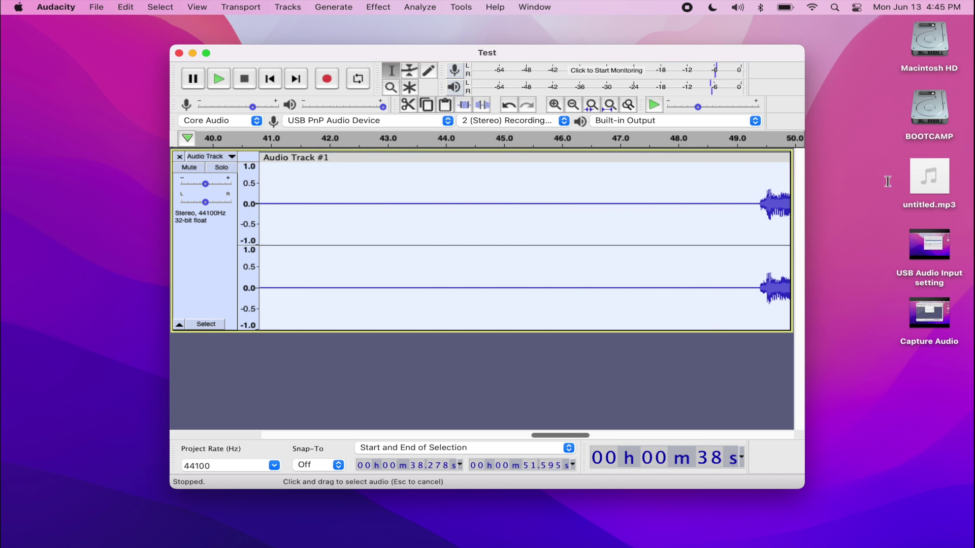
click(376, 7)
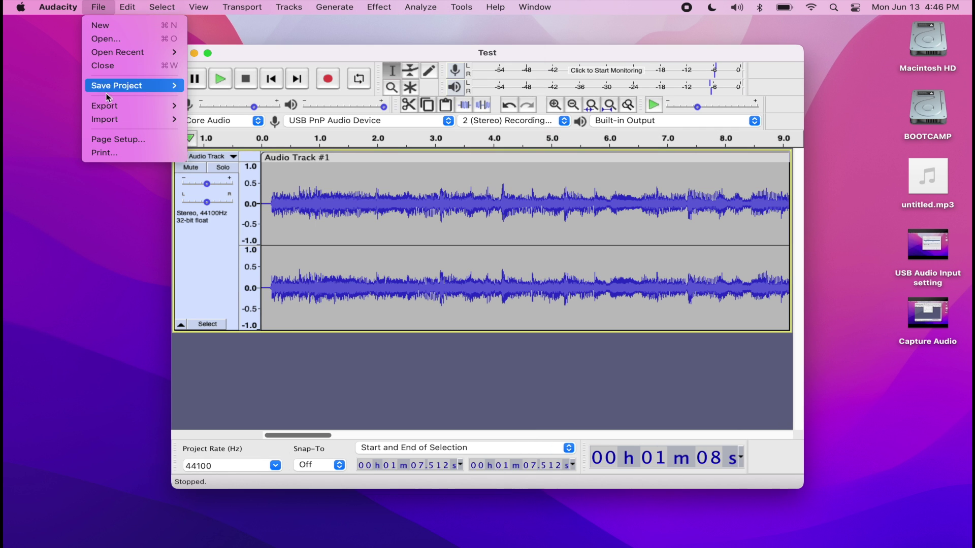
- Bring up Export as MP3 for Test.mp3 and read the Stereo vs Joint Stereo article in Safari
mouse_move(110, 112)
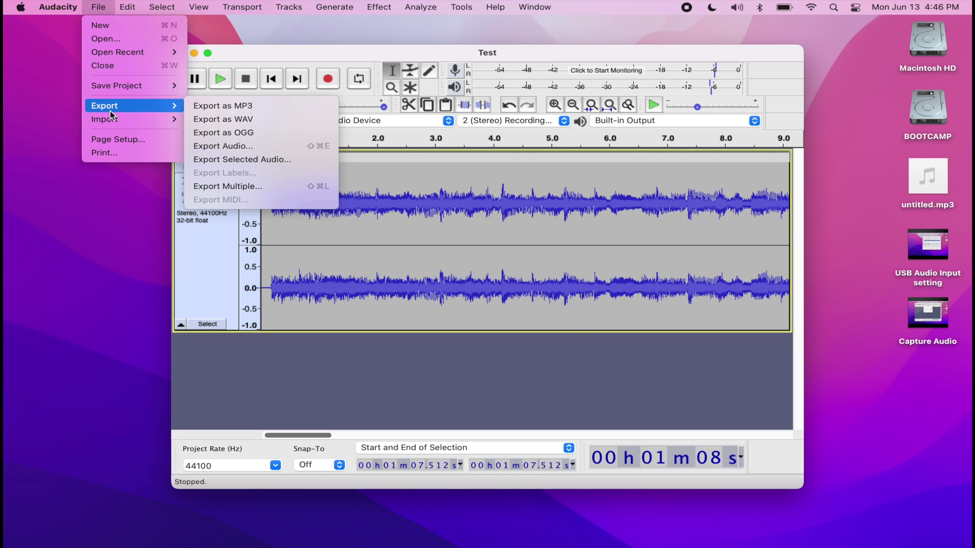
click(217, 106)
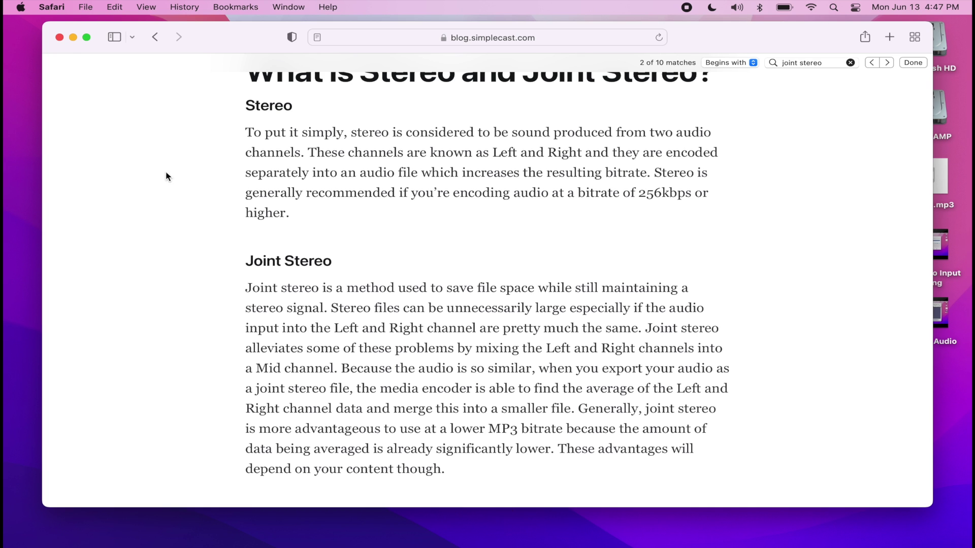
click(52, 7)
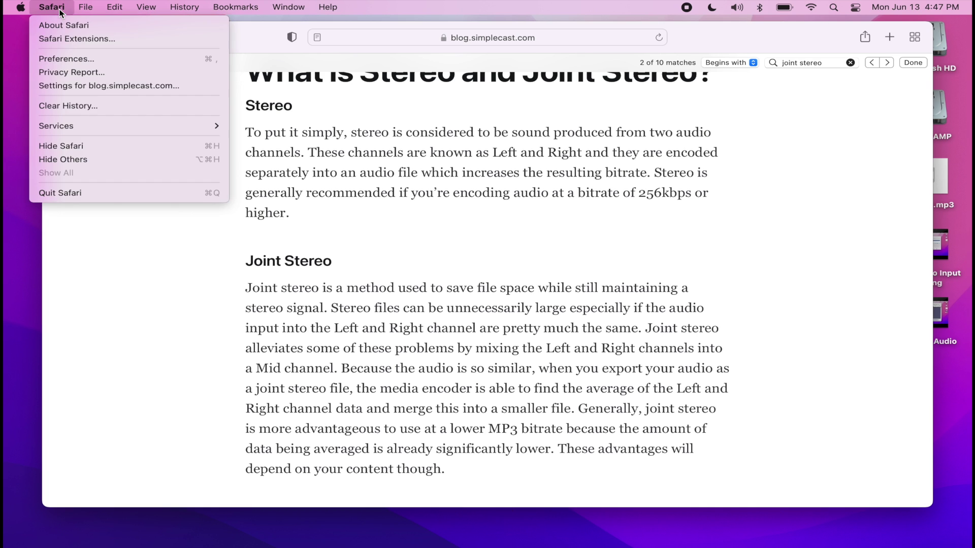
- Quit Safari and export Test.mp3 to the Desktop with Album Title 'Track 1' tagged
click(88, 196)
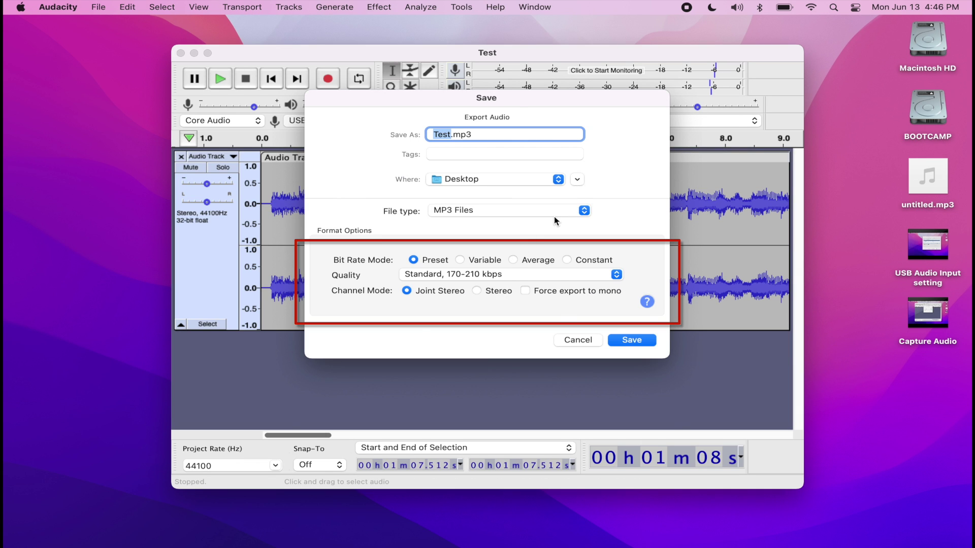
text(ack 1)
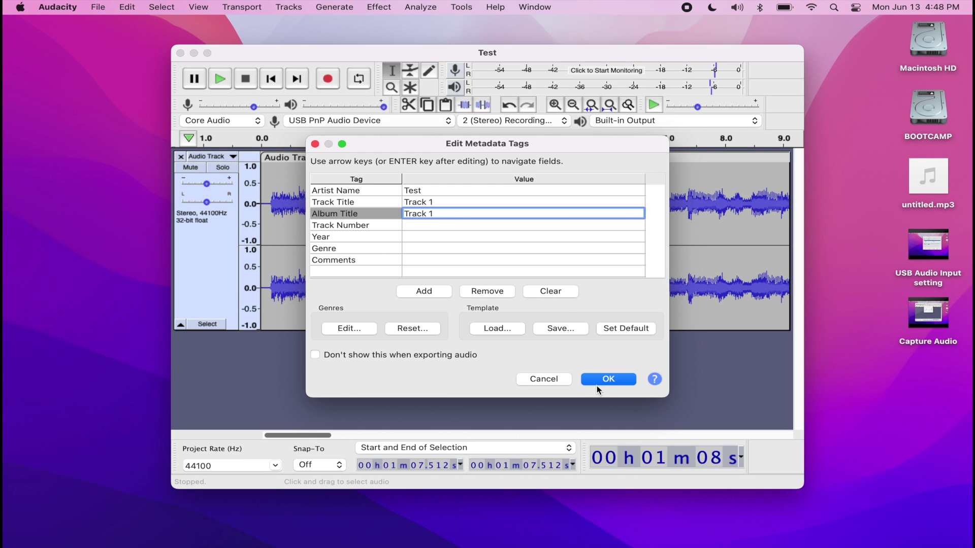
click(597, 384)
click(597, 384)
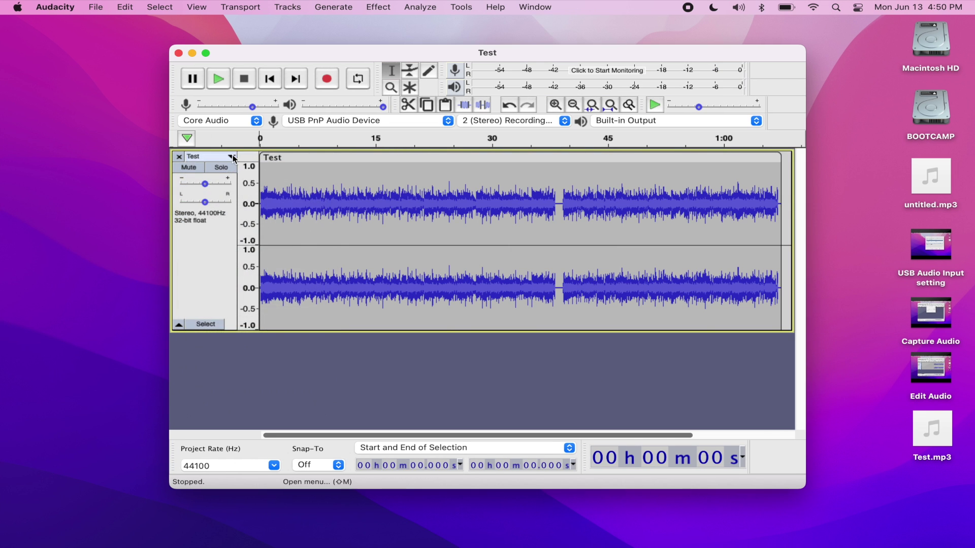
- Rename the re-imported 'Test' track to 'Track 1' through its Name option
click(233, 158)
click(223, 168)
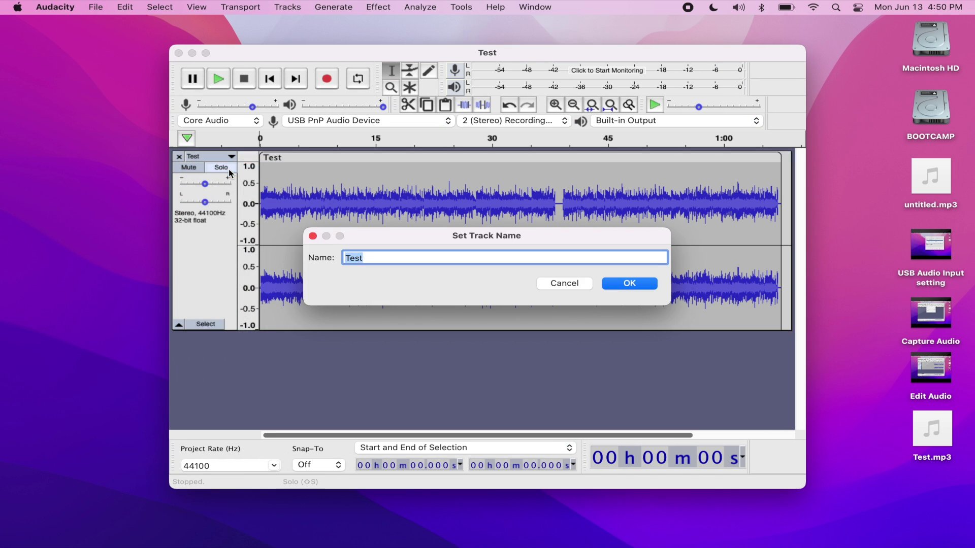
text(Track)
key(Escape)
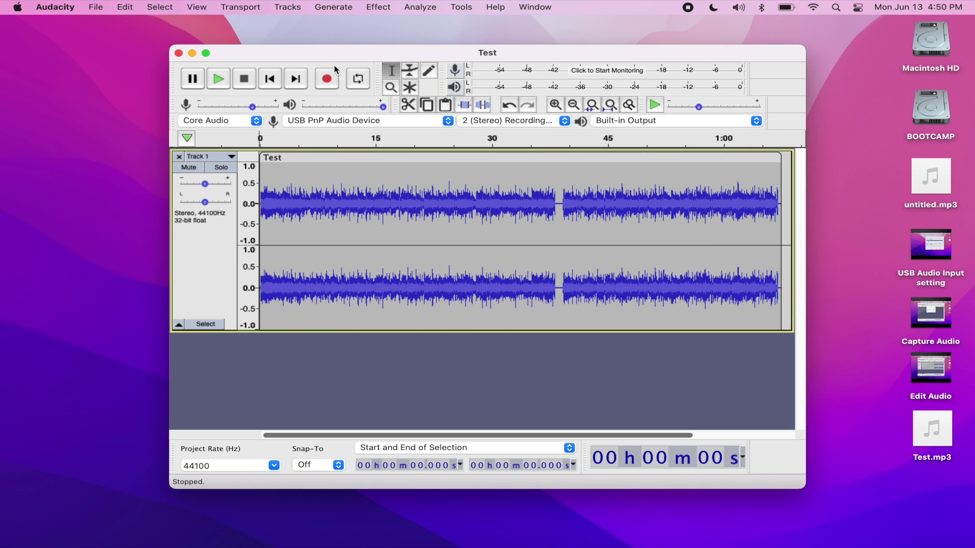
- Add a new empty stereo track below Track 1
click(294, 6)
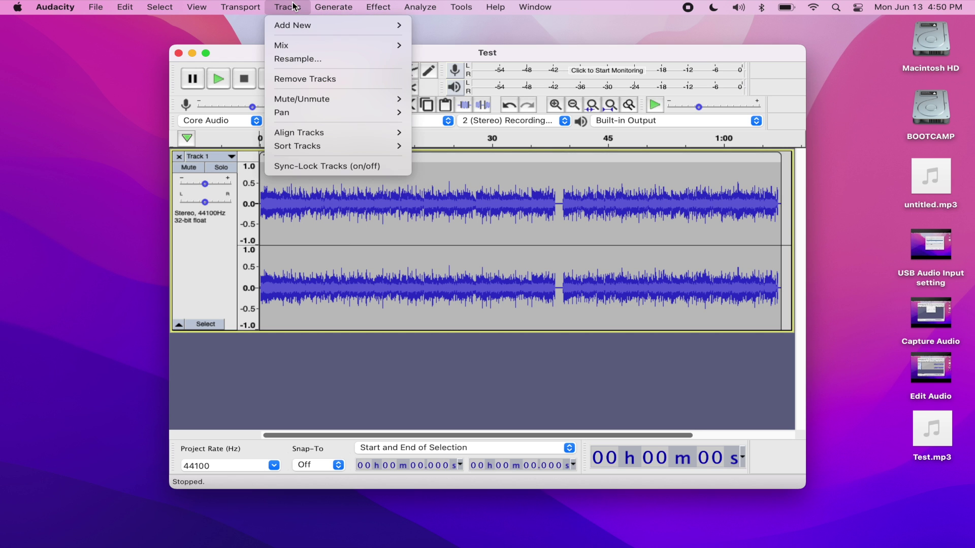
mouse_move(333, 23)
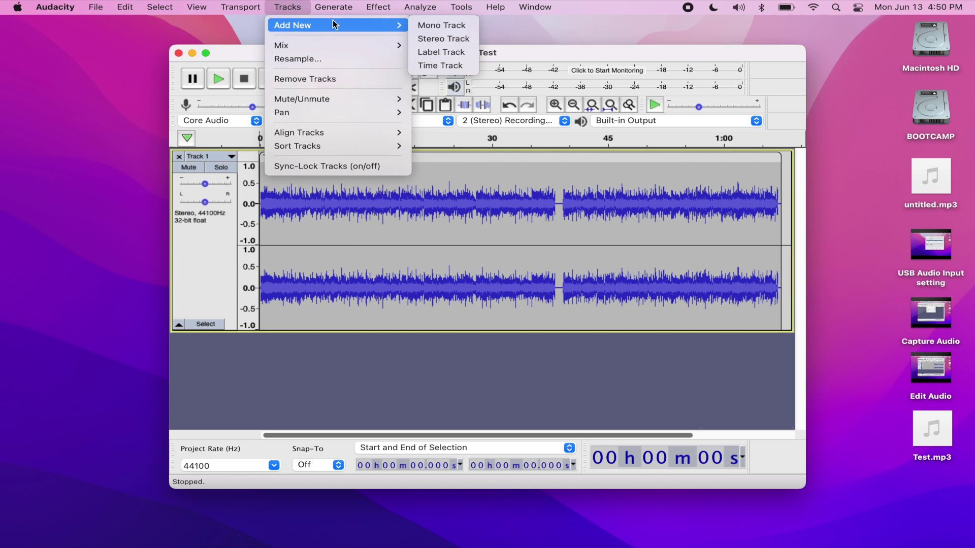
click(430, 38)
scroll(318, 289, right, 3)
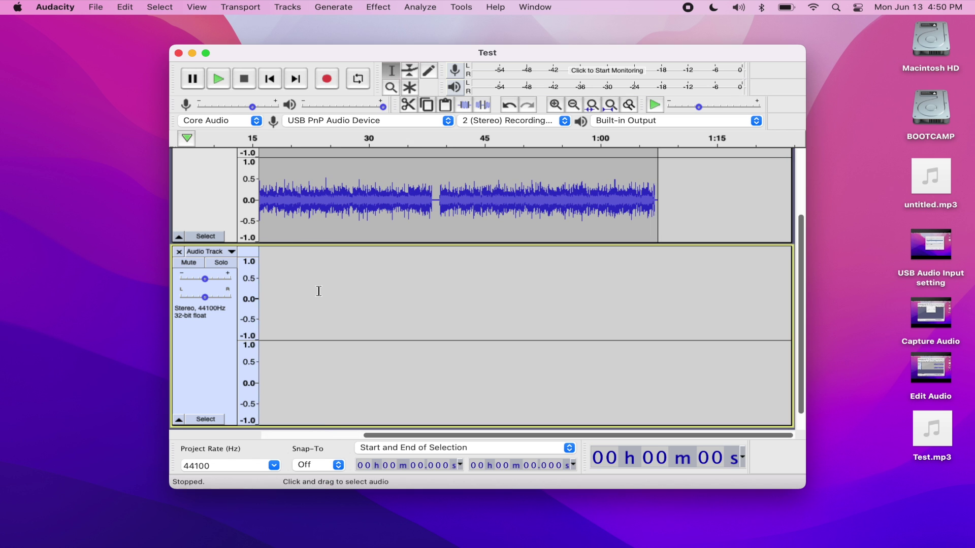
- Name the new track 'Track 2' and place the start point at 1:07.5
click(203, 251)
click(214, 264)
text(T)
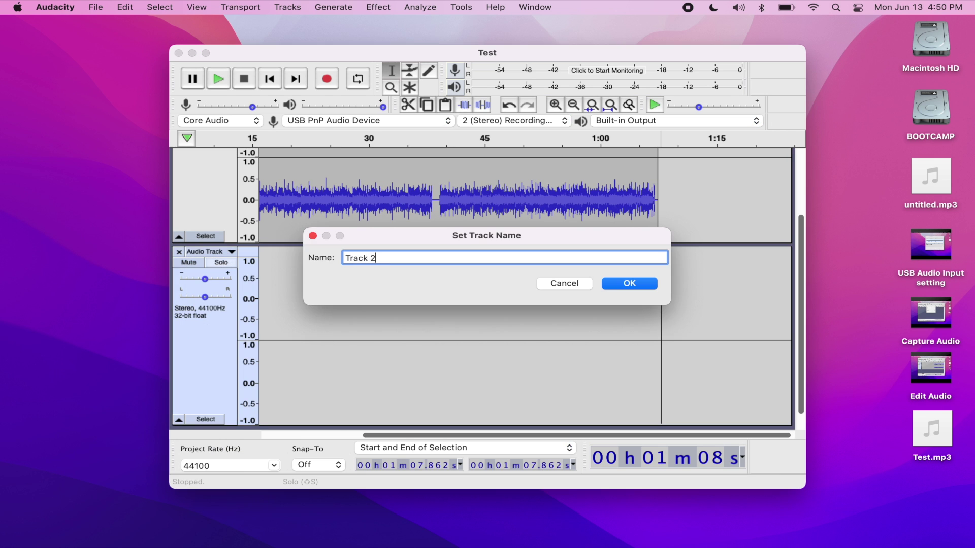
text(rack 2)
key(Return)
click(658, 337)
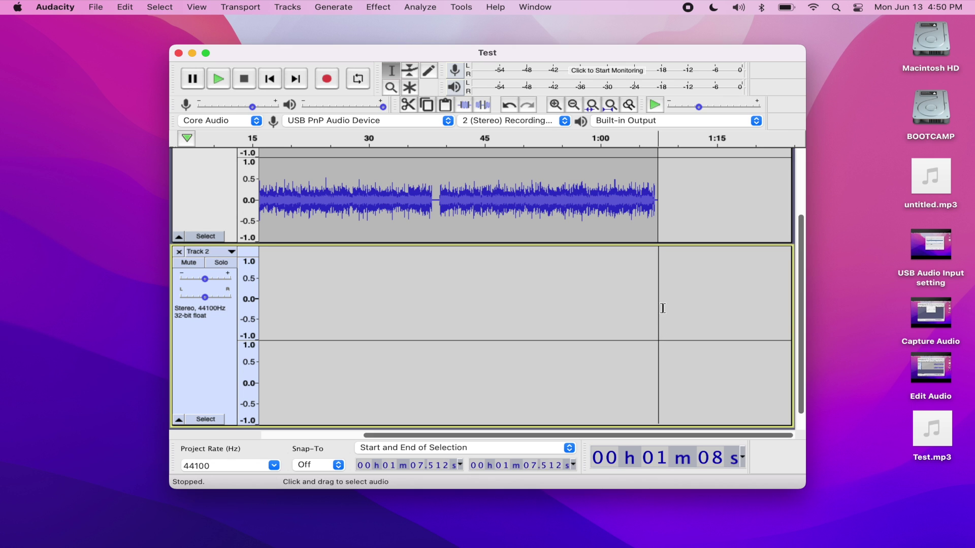
- Begin recording from the USB device into Track 2 at 1:07.5
click(333, 84)
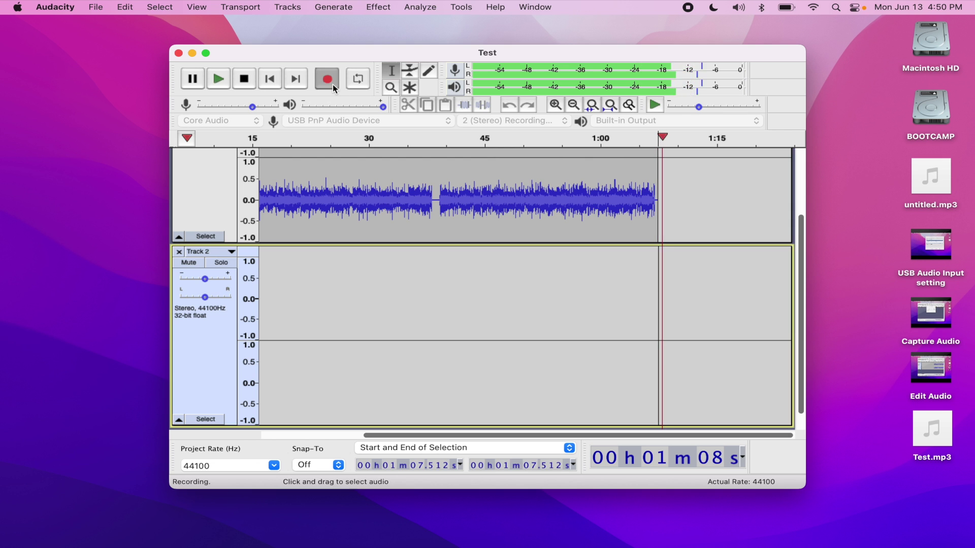